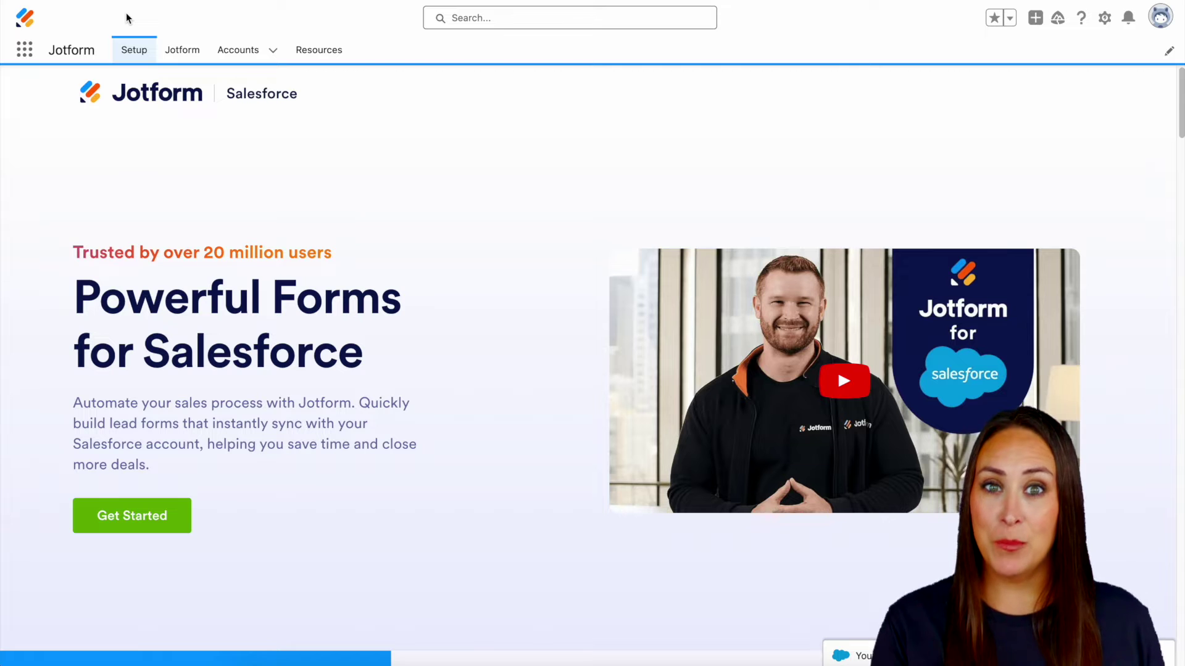
- Create a new Jotform form from scratch using the Classic Form layout
left_click(182, 53)
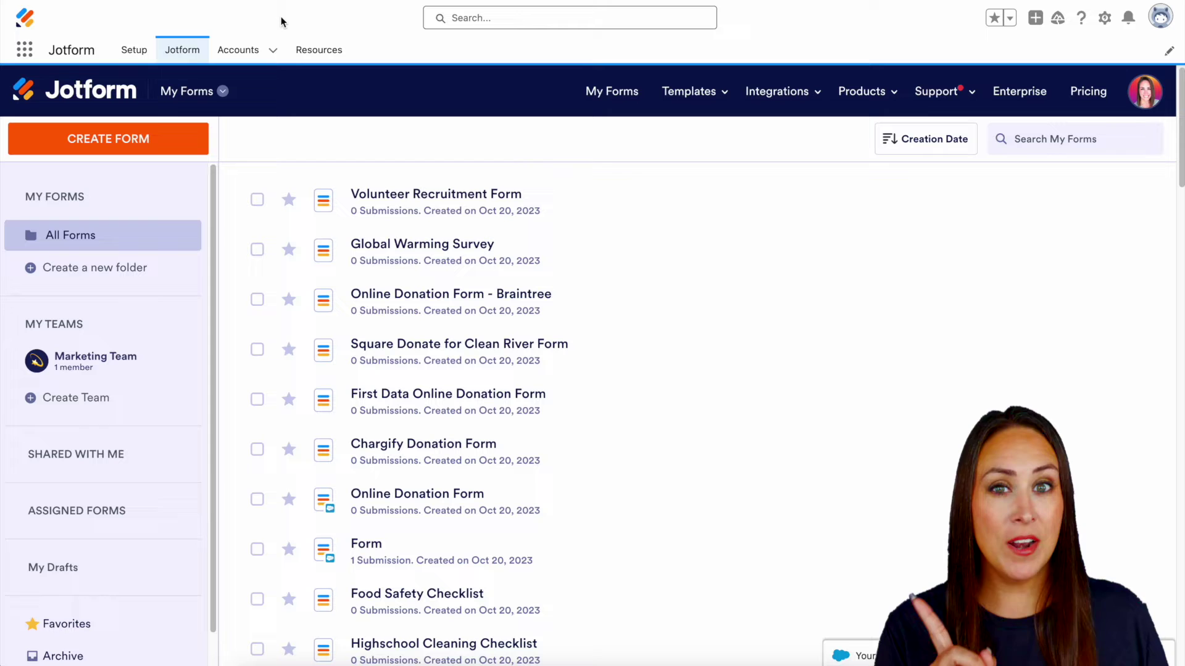
left_click(111, 145)
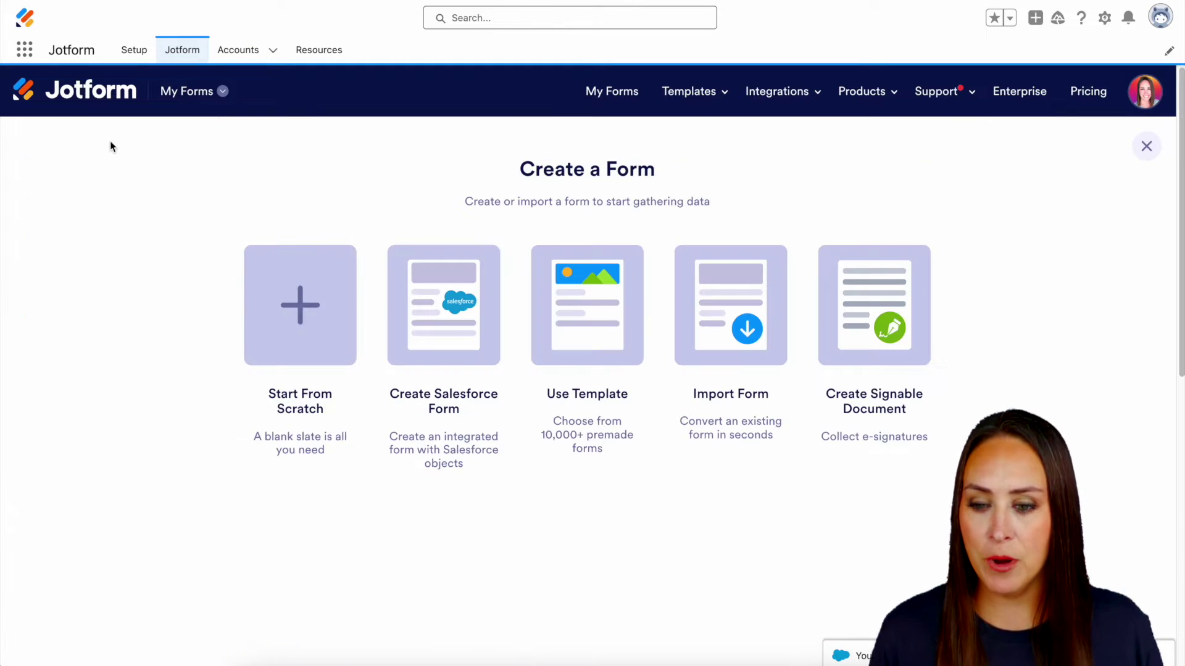
left_click(324, 315)
left_click(465, 335)
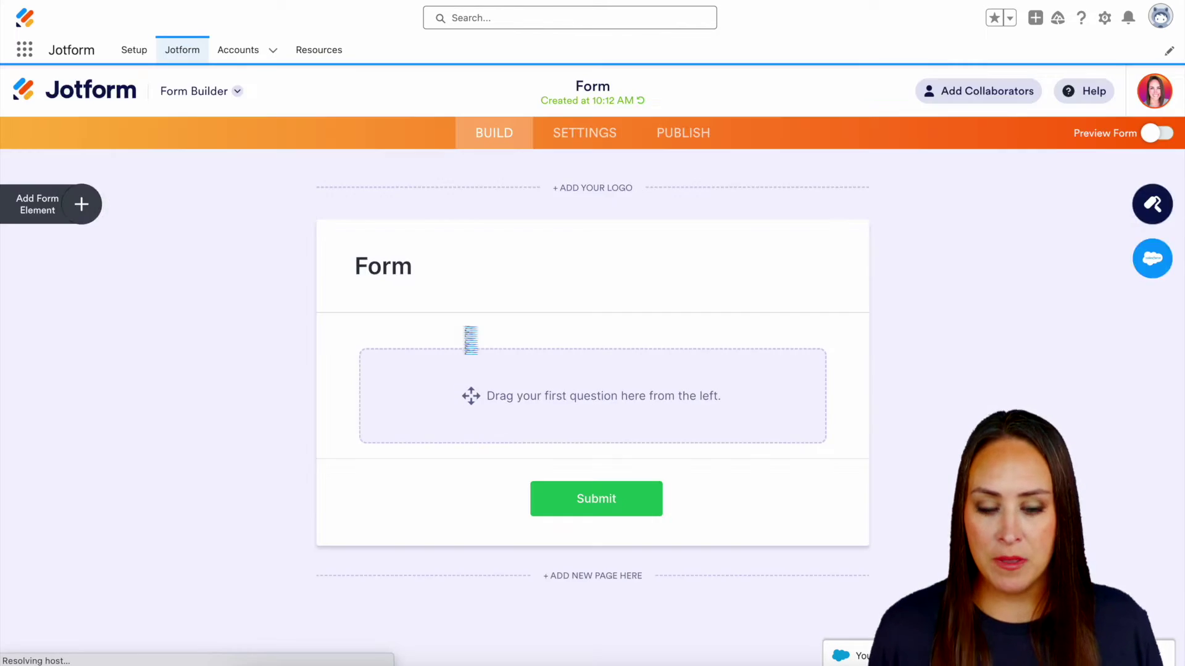
- Add a Full Name field and an Email field to the form
left_click(67, 202)
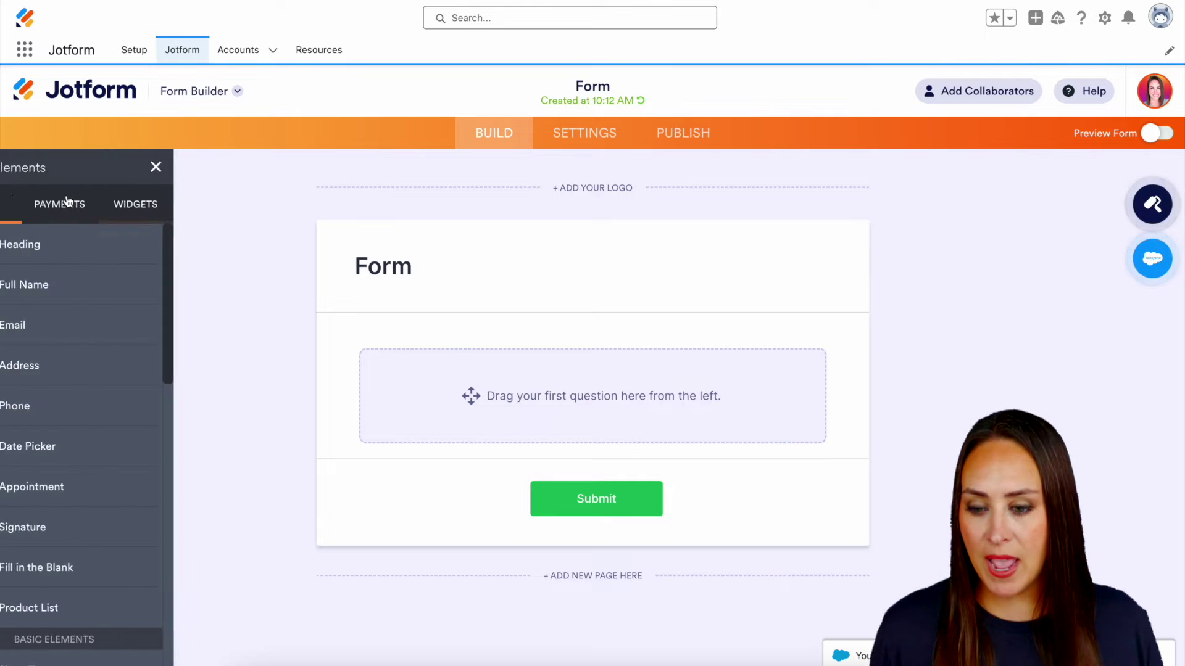
left_click(85, 286)
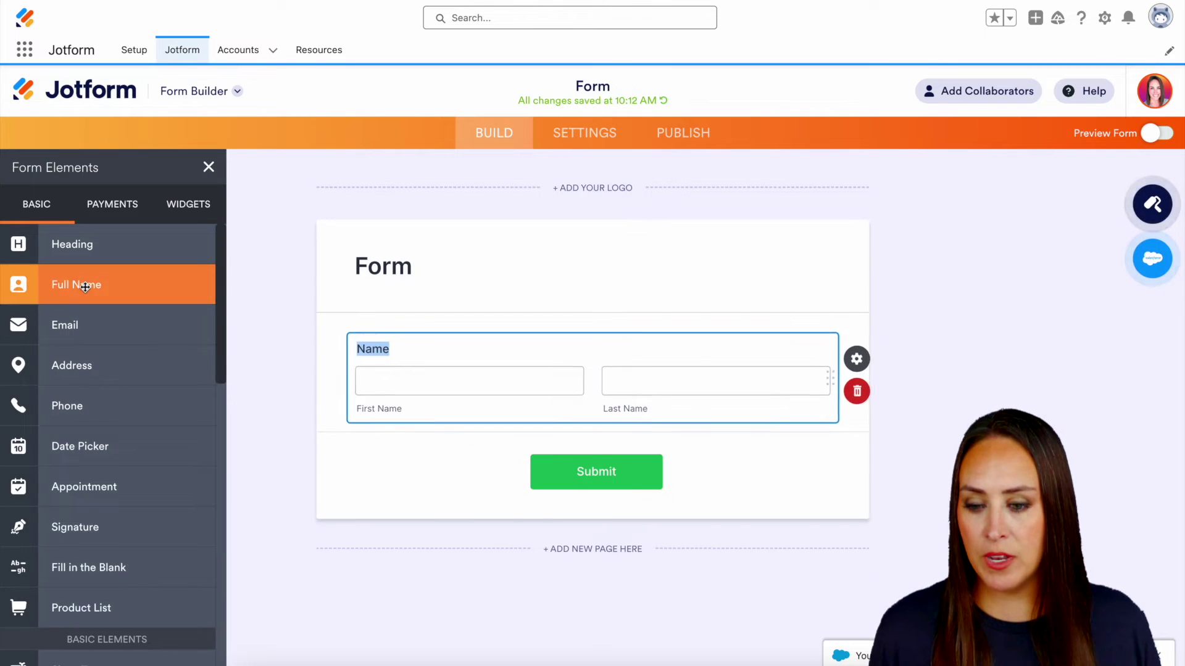
left_click(100, 337)
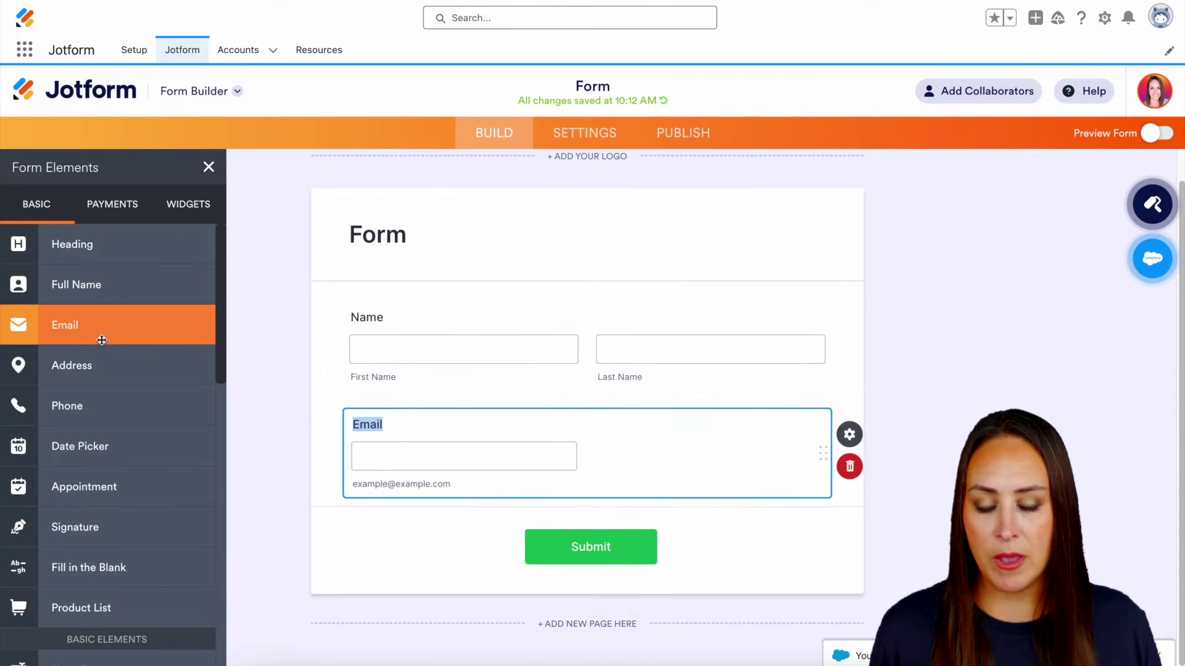
- Delete the form's heading block, leaving Name and Email above Submit
left_click(648, 226)
left_click(856, 259)
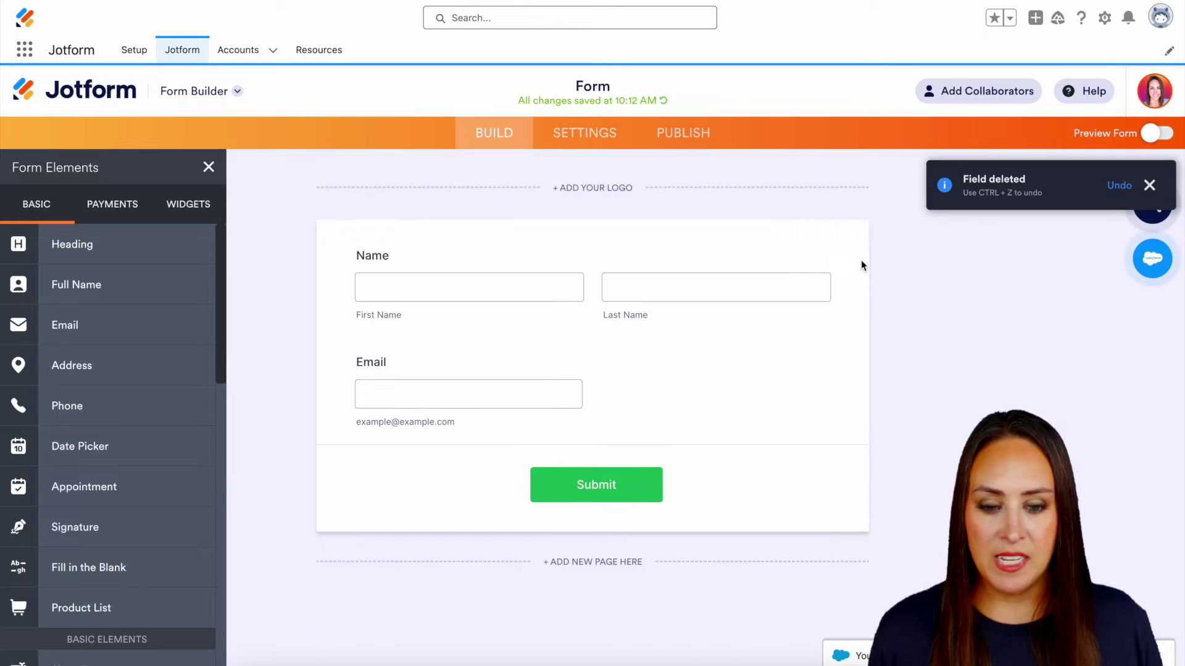
left_click(936, 428)
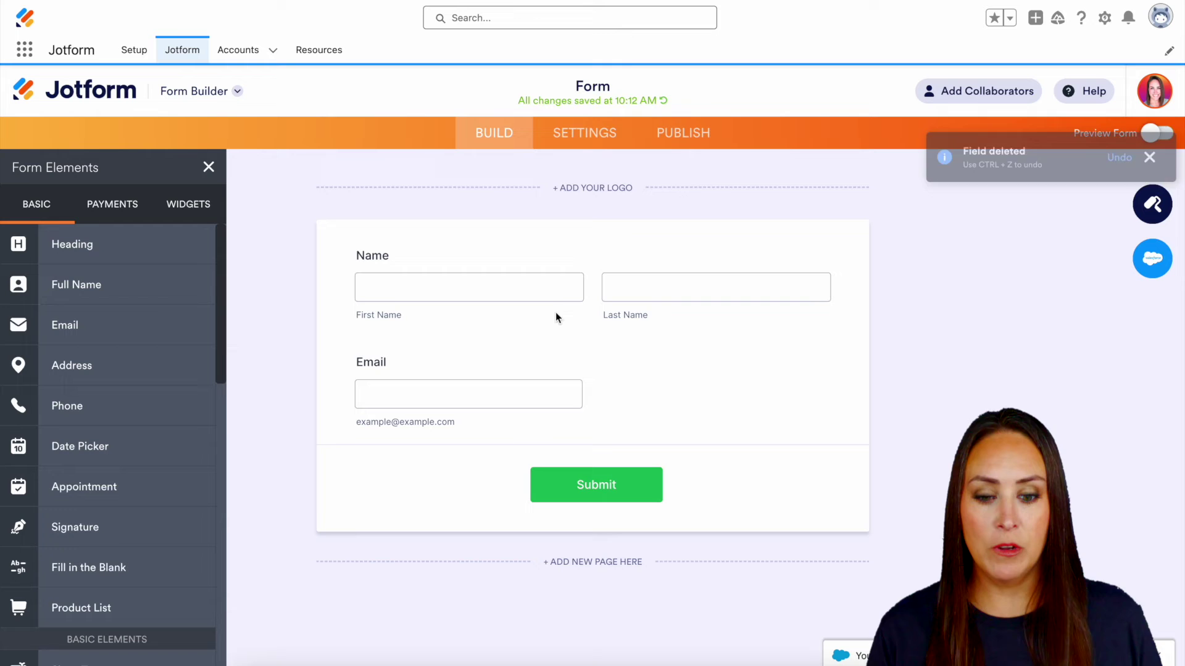
left_click(497, 254)
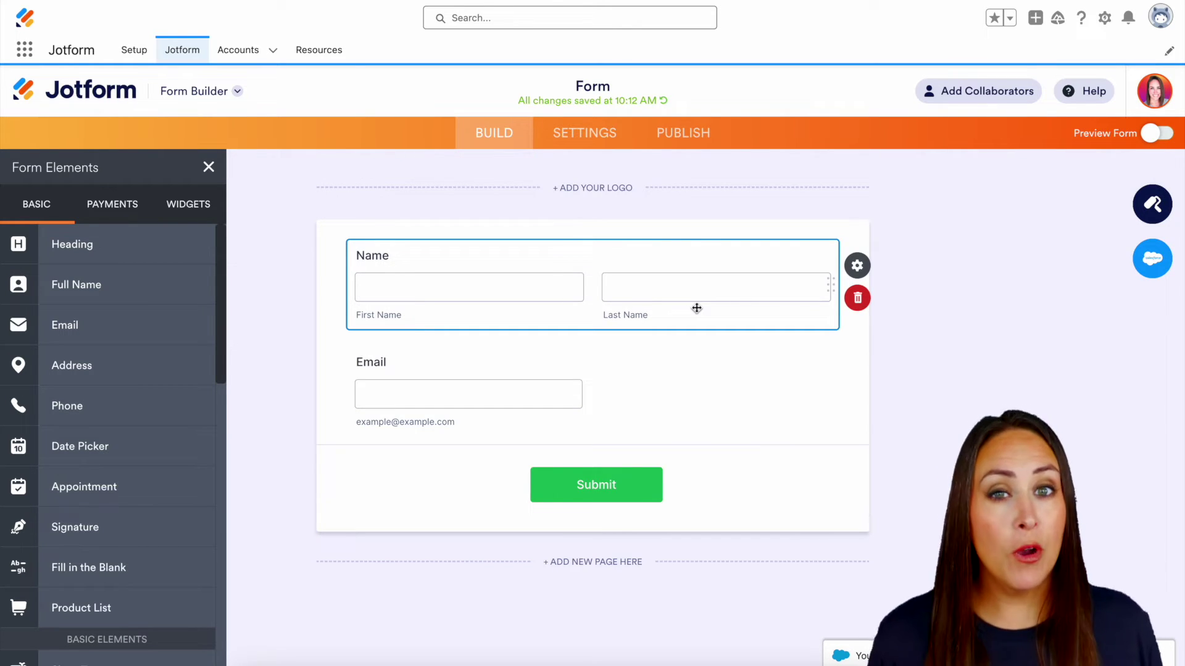
- Set up a Salesforce Create-a-record integration mapping Account Name to the Name field
left_click(1153, 260)
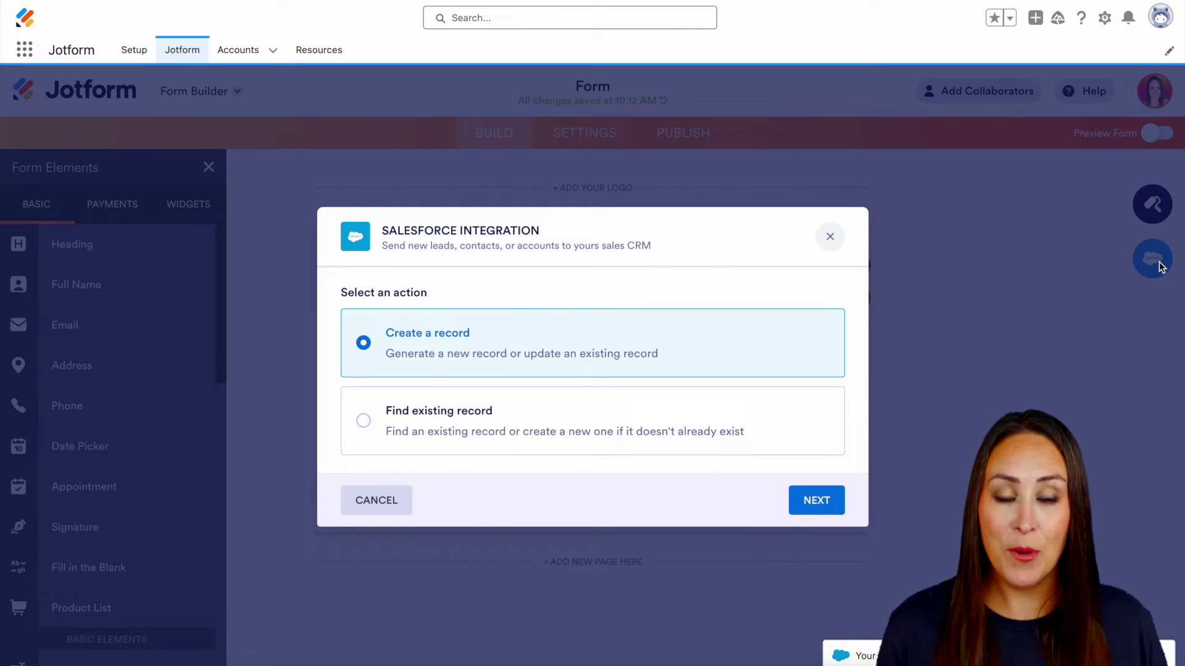
left_click(836, 501)
left_click(830, 385)
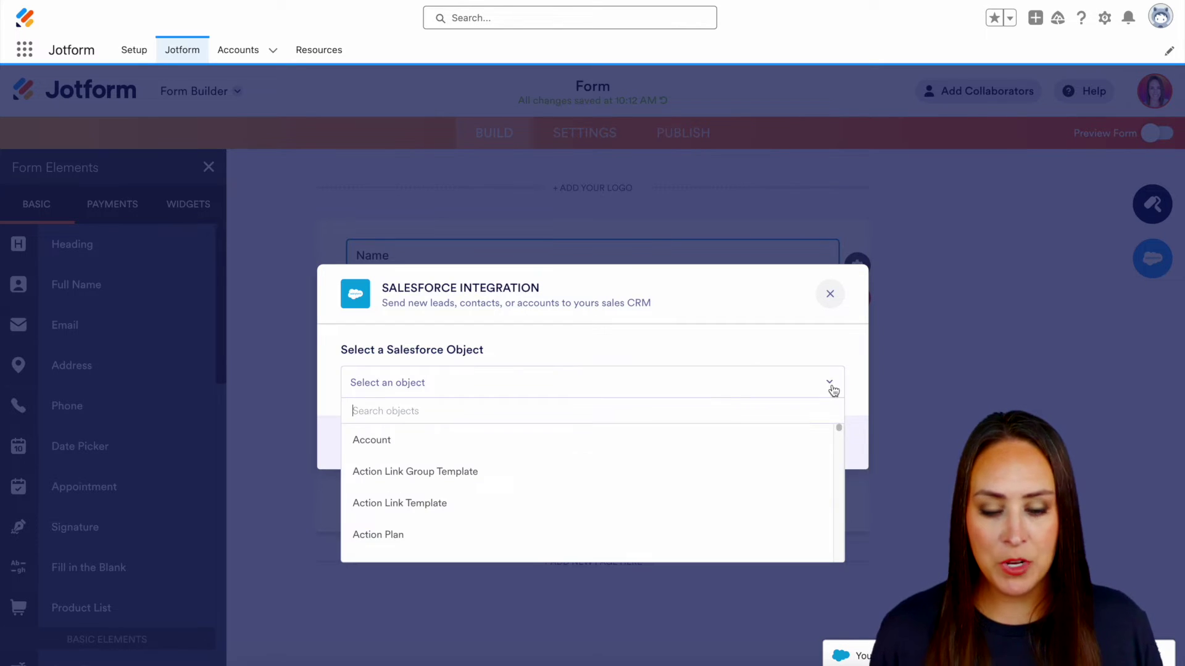
left_click(392, 441)
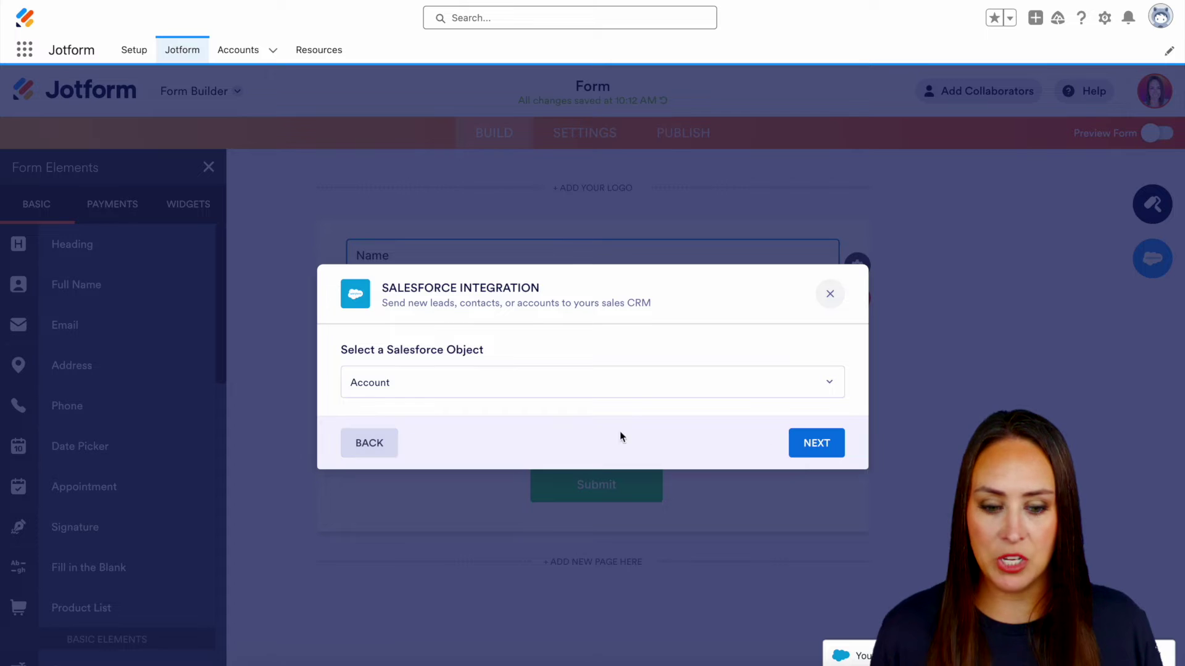
left_click(820, 442)
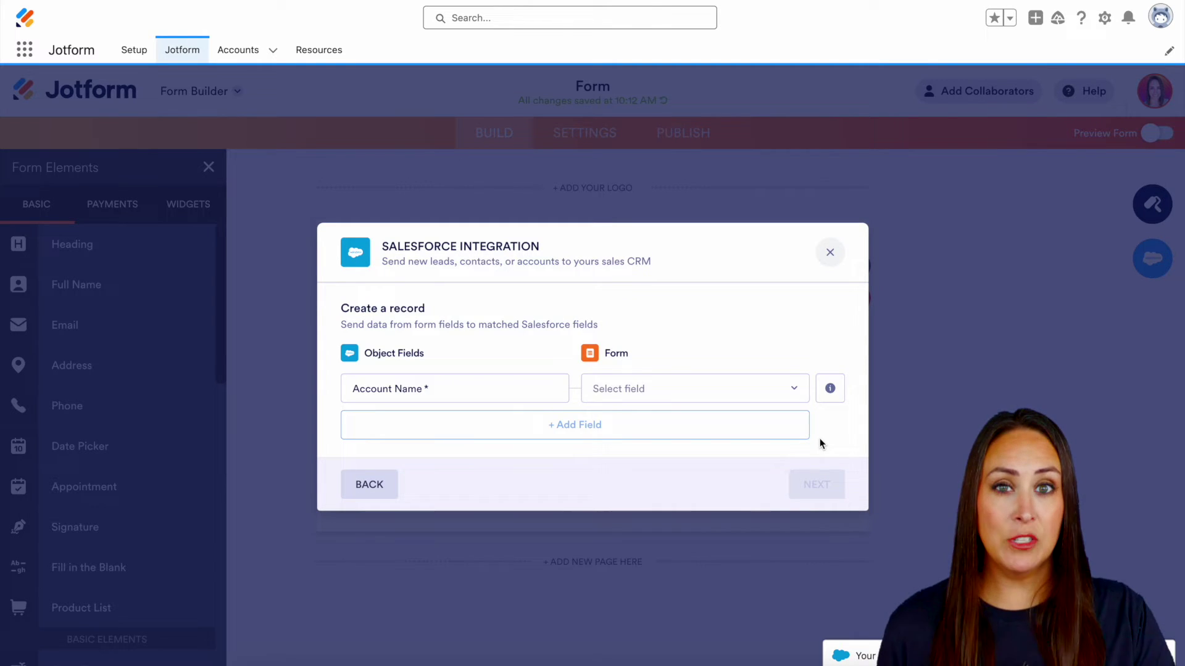
left_click(720, 389)
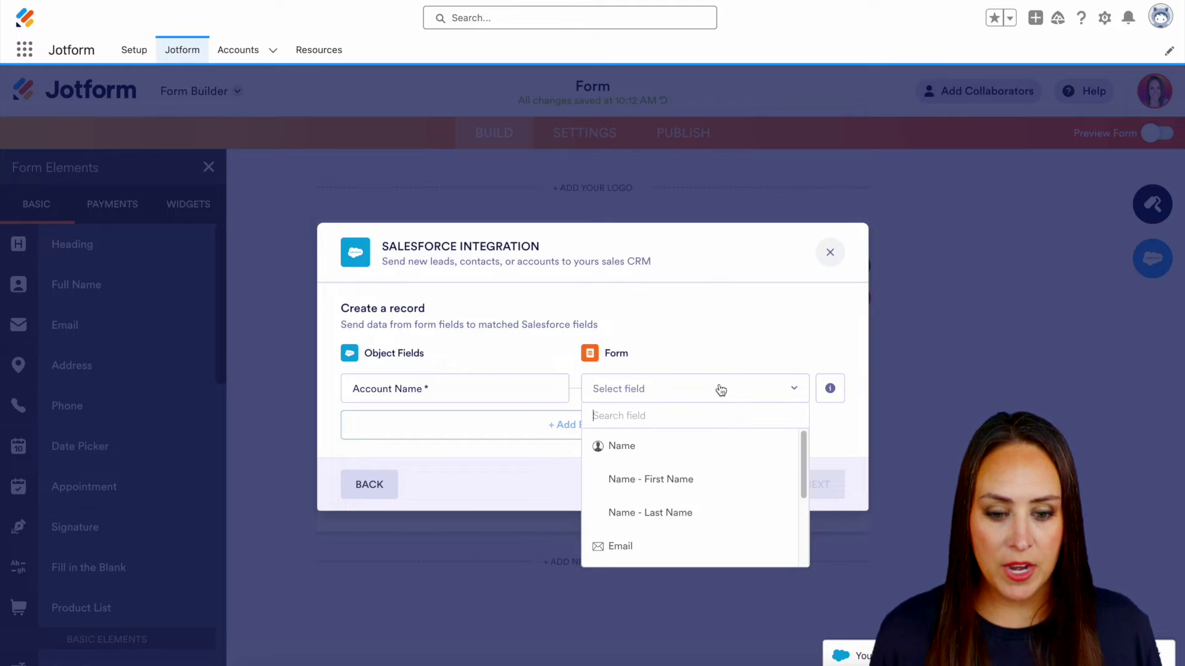
left_click(654, 444)
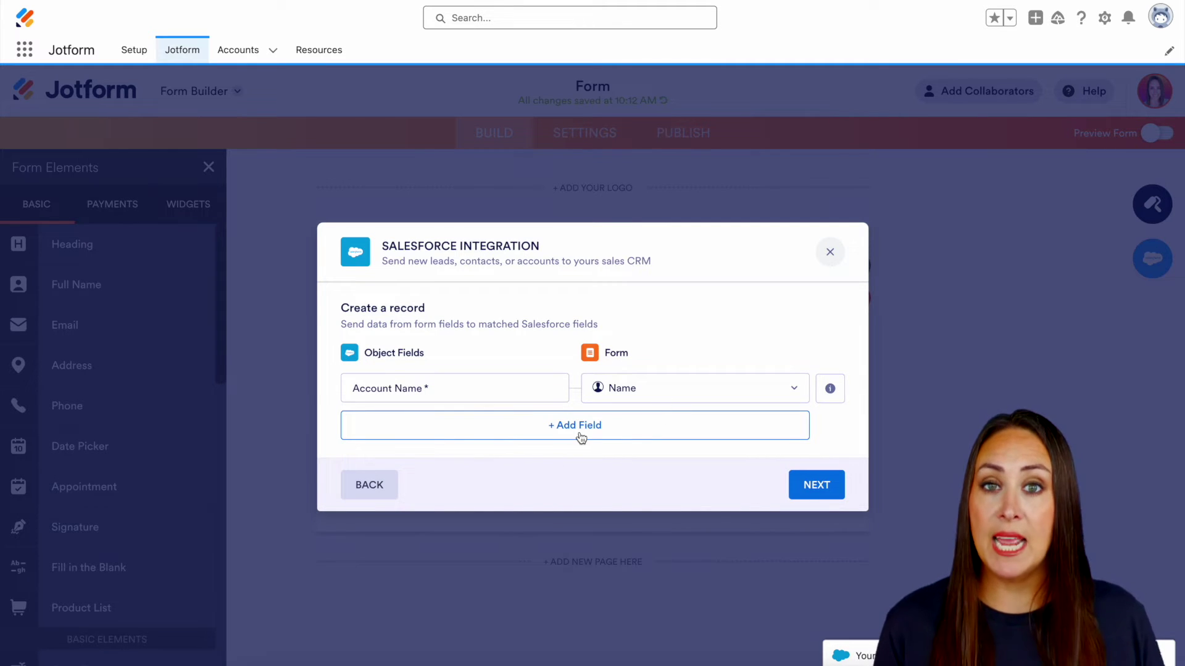
left_click(816, 485)
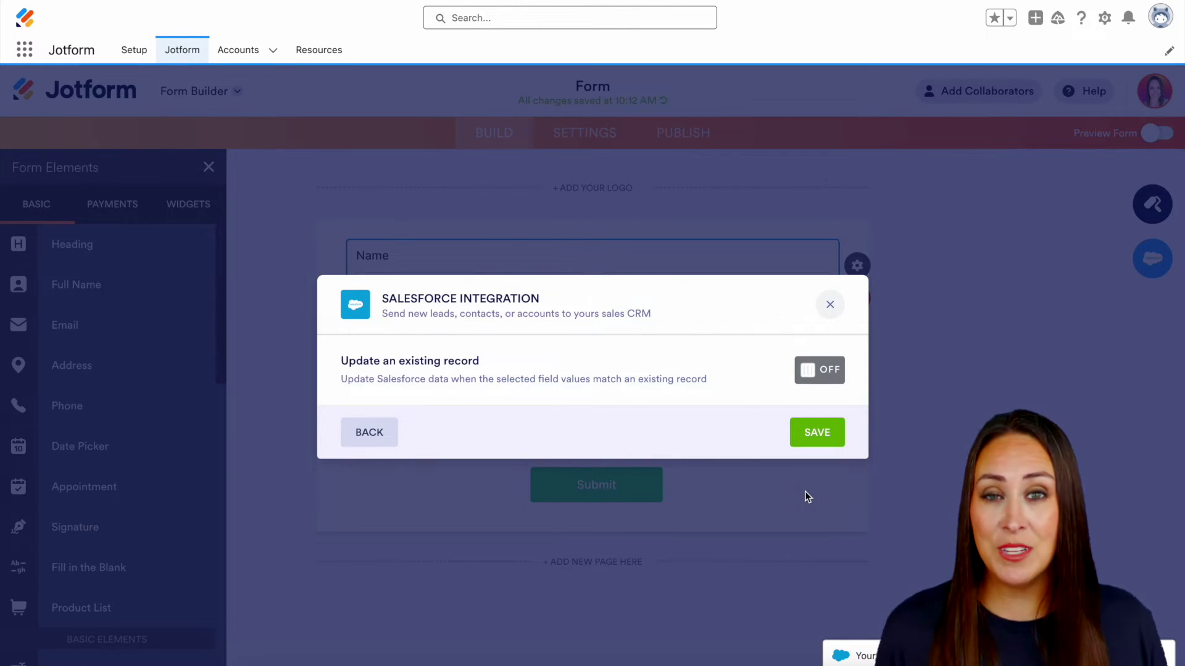
- Enable updating existing Accounts matched by Account Name against Name, and save the integration
left_click(827, 377)
left_click(532, 393)
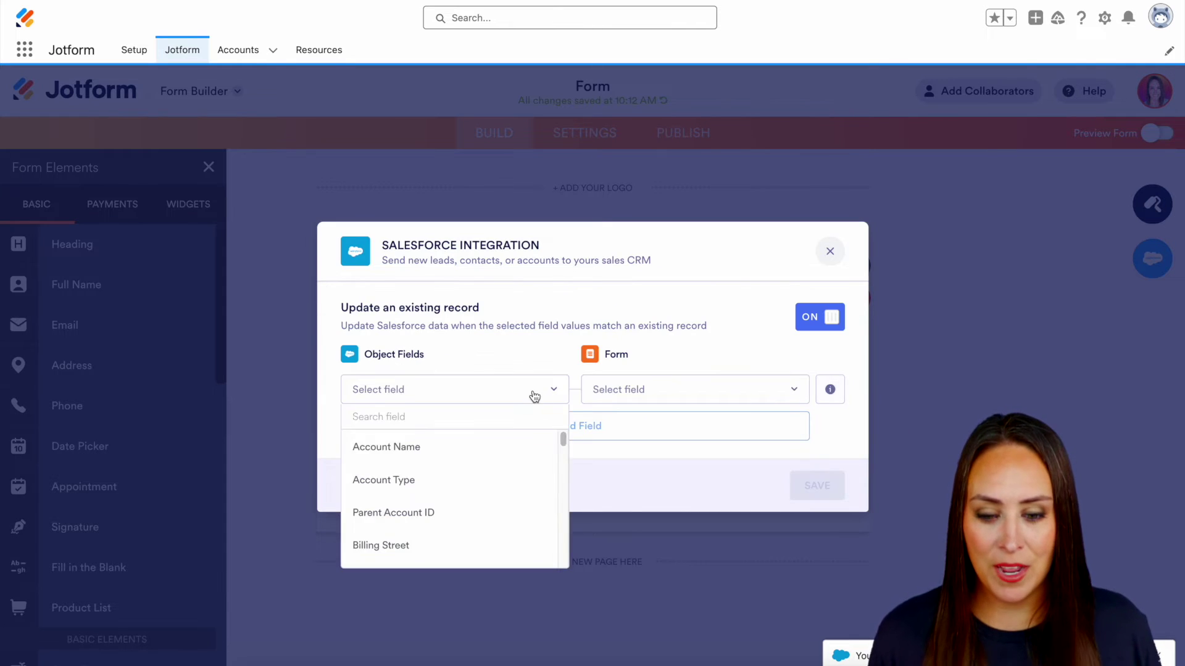
left_click(364, 445)
left_click(641, 392)
left_click(645, 447)
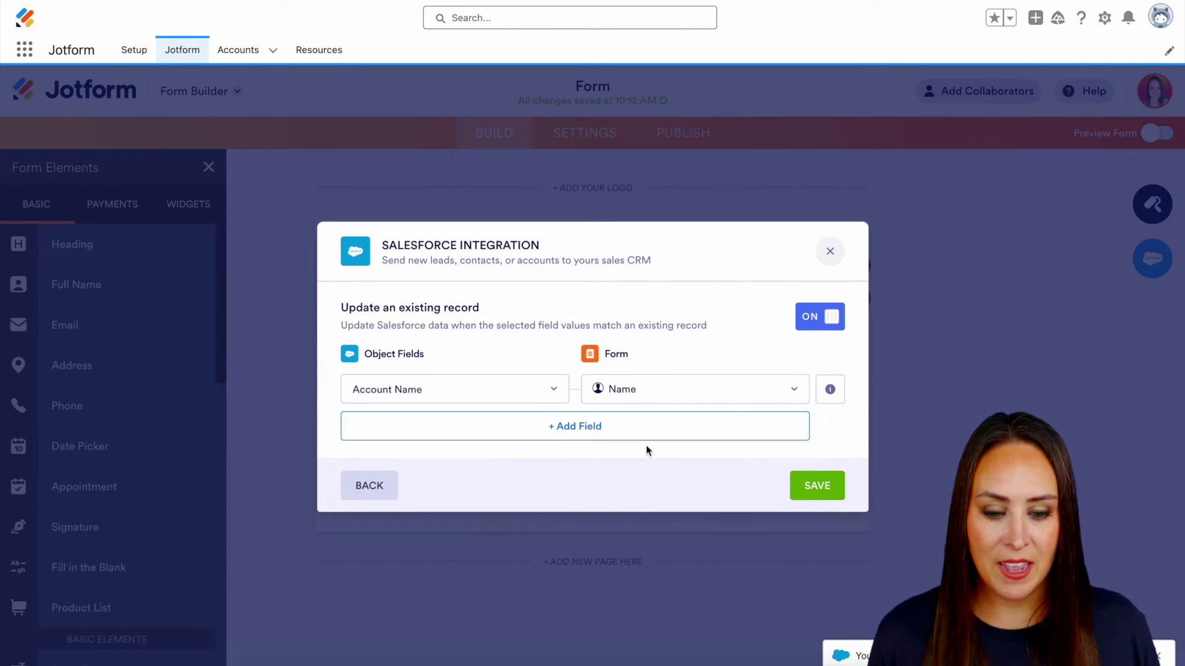
left_click(803, 492)
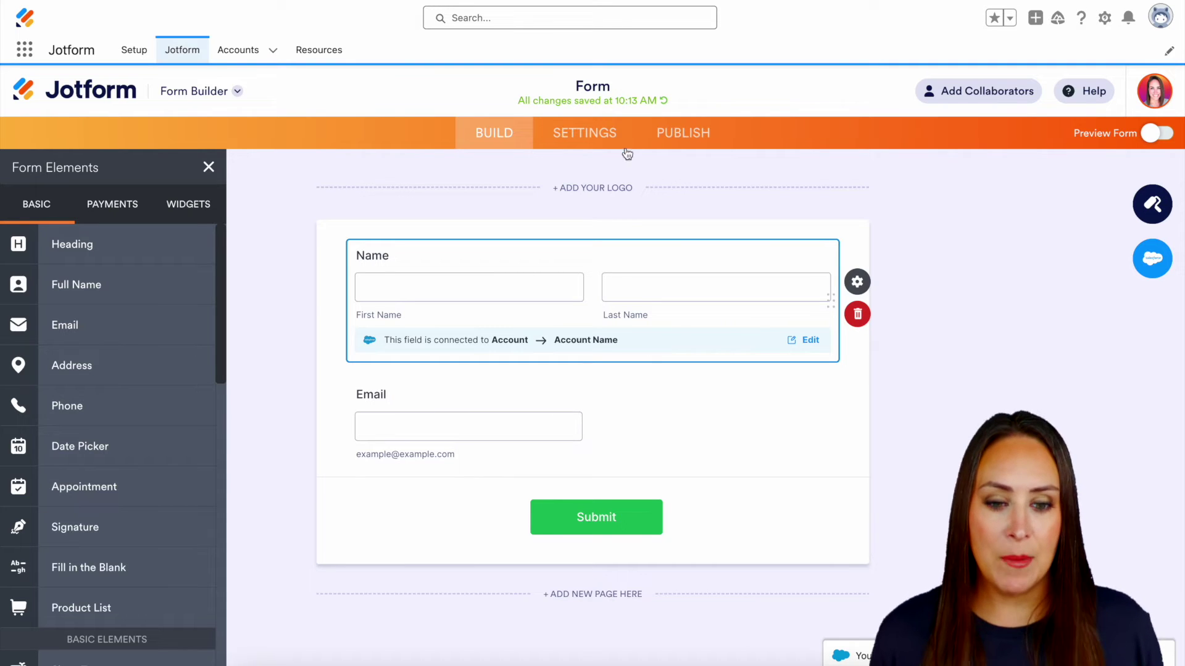
- Copy the form's embed script code from the Publish > Embed options
left_click(657, 139)
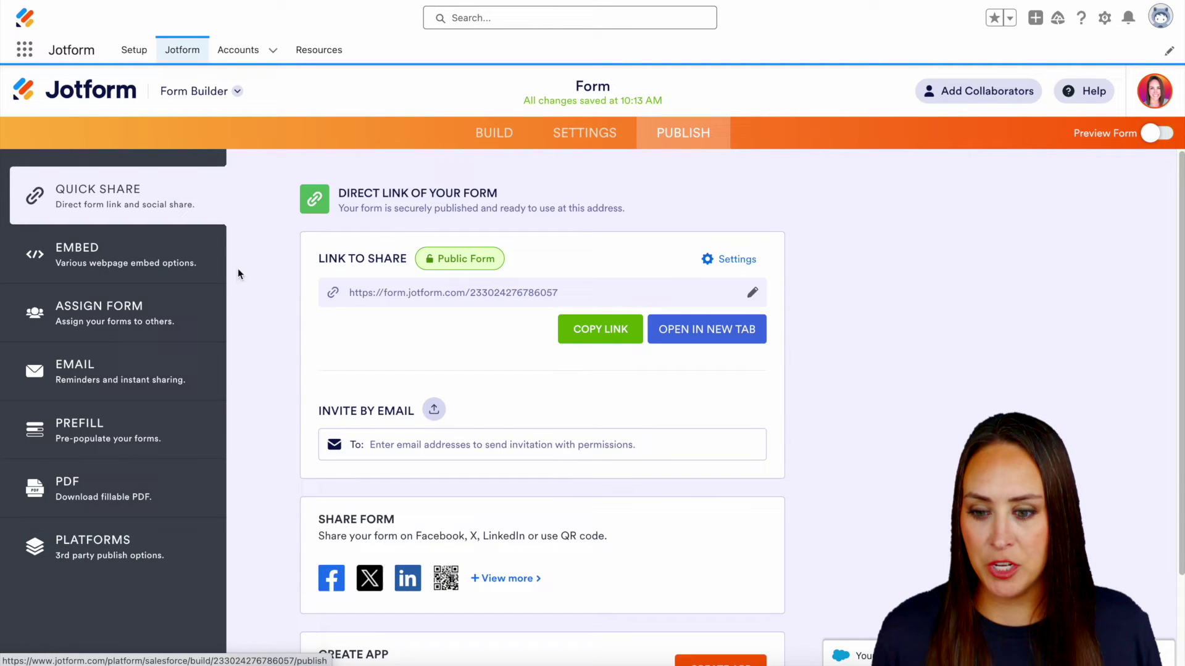
left_click(87, 260)
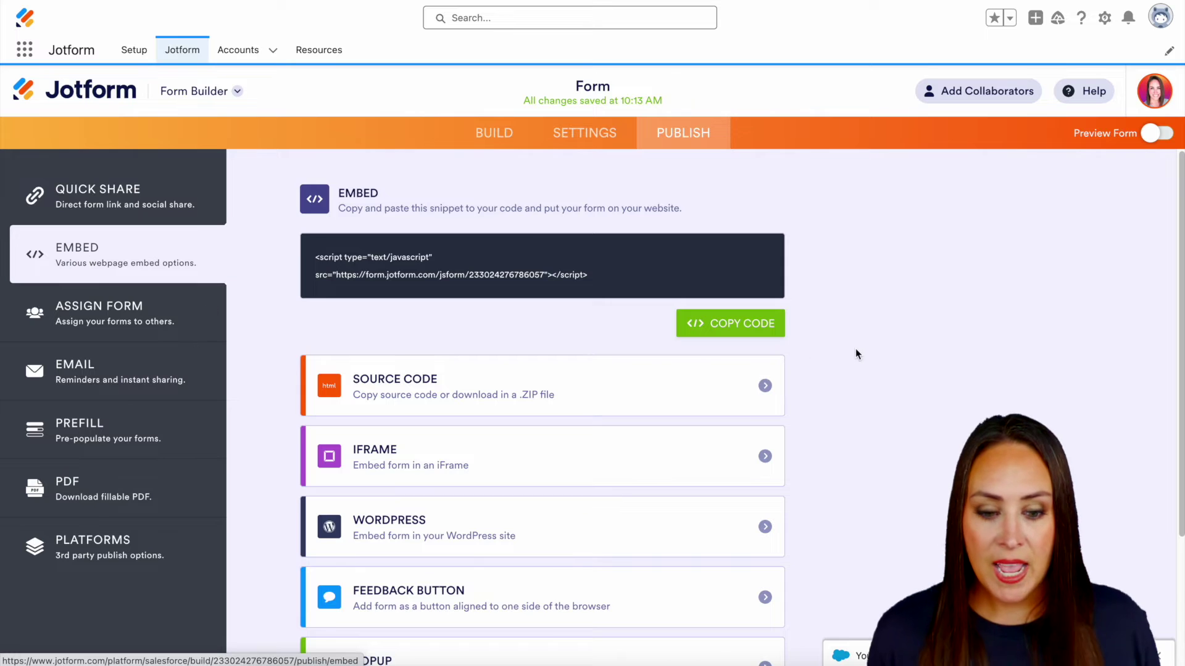
scroll(867, 352, "down", 3)
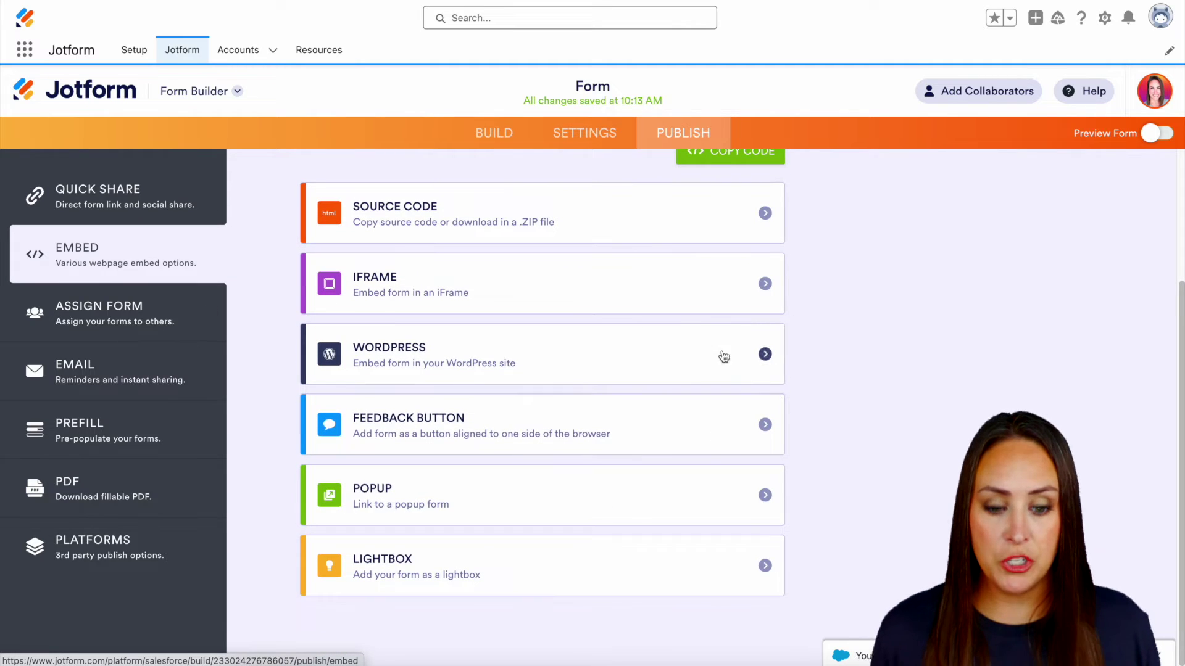
scroll(880, 265, "up", 3)
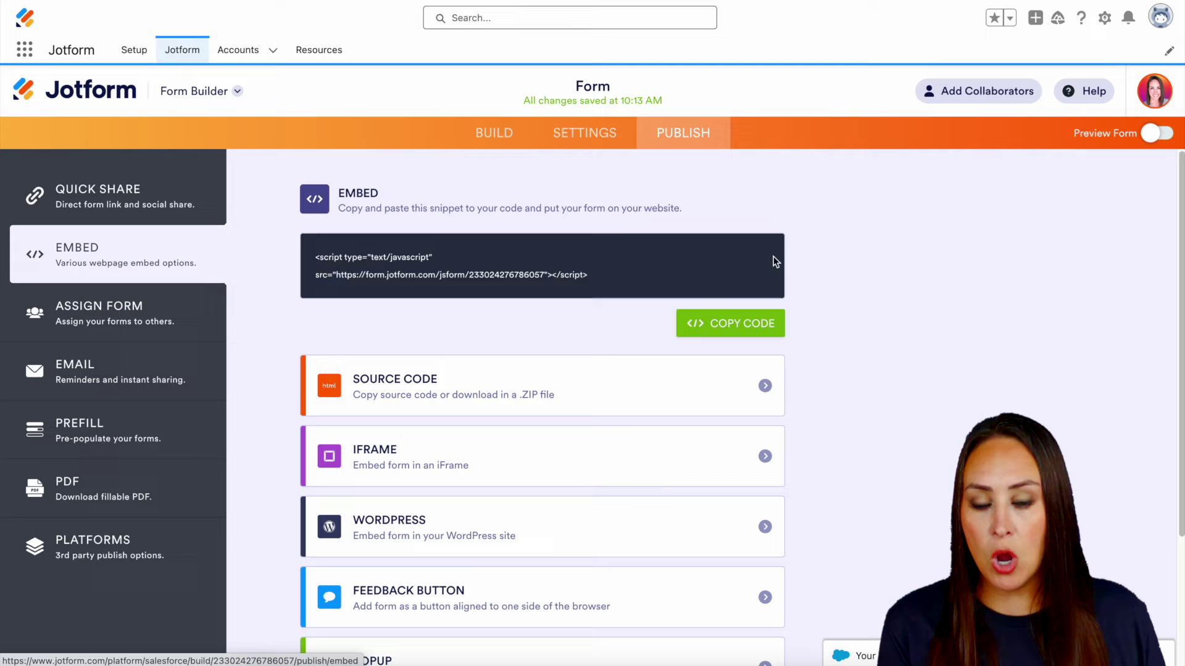
left_click(745, 325)
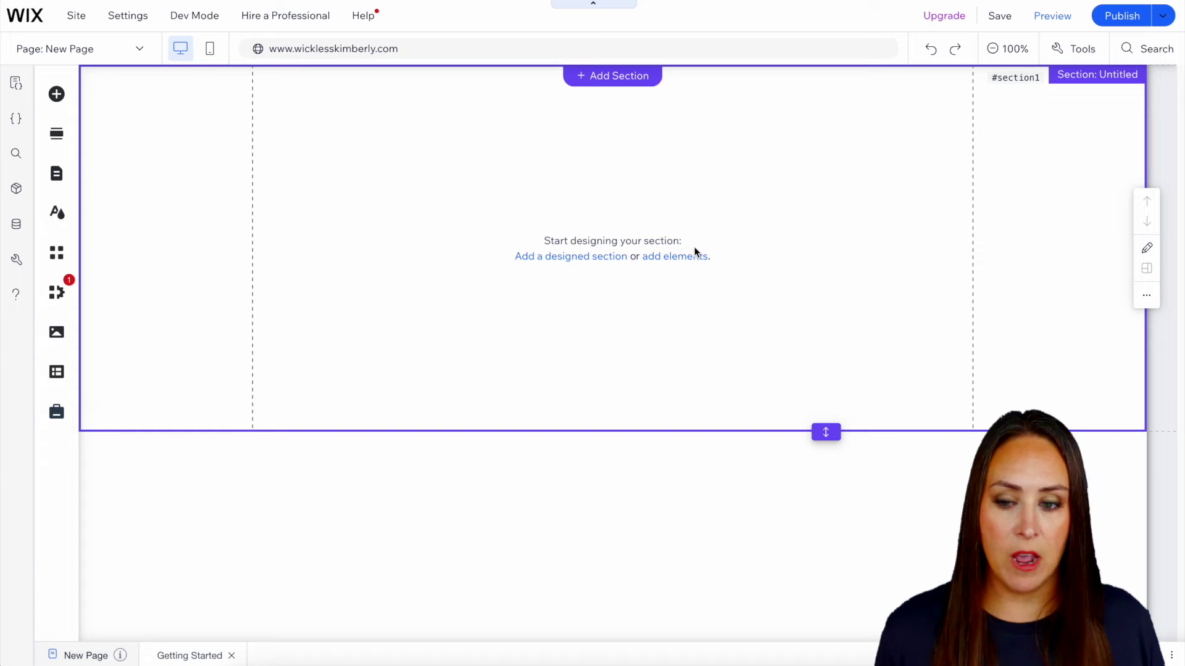
- Add an Embed HTML element to the Wix section and apply the pasted Jotform script
left_click(56, 94)
left_click(129, 418)
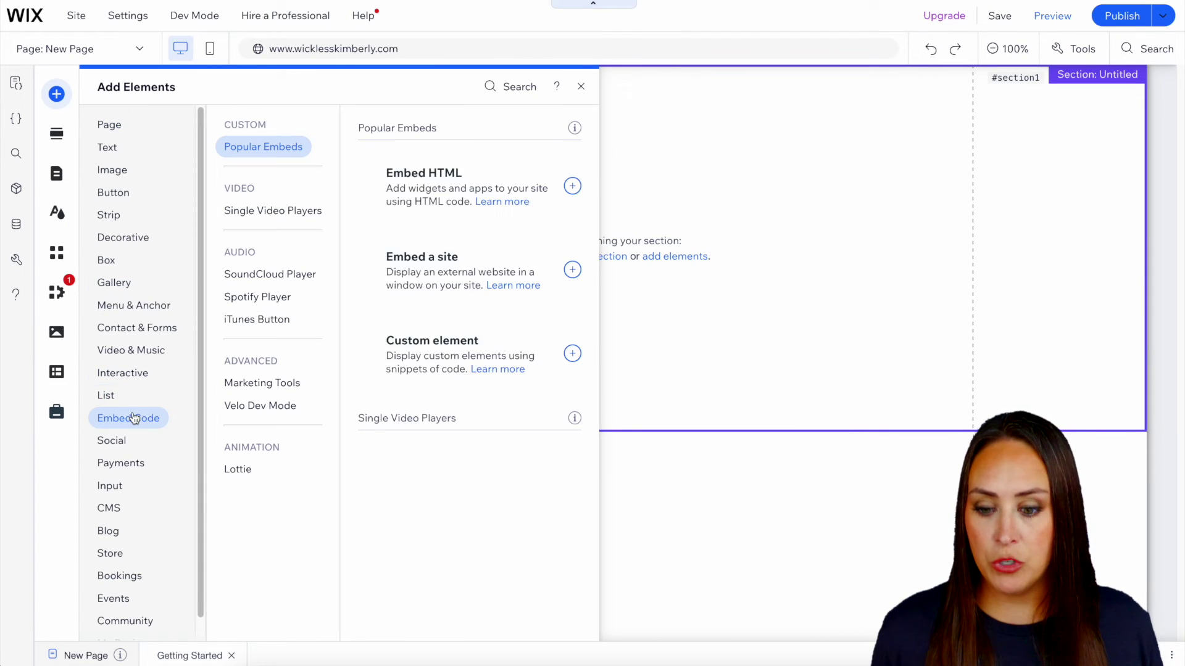
left_click(492, 187)
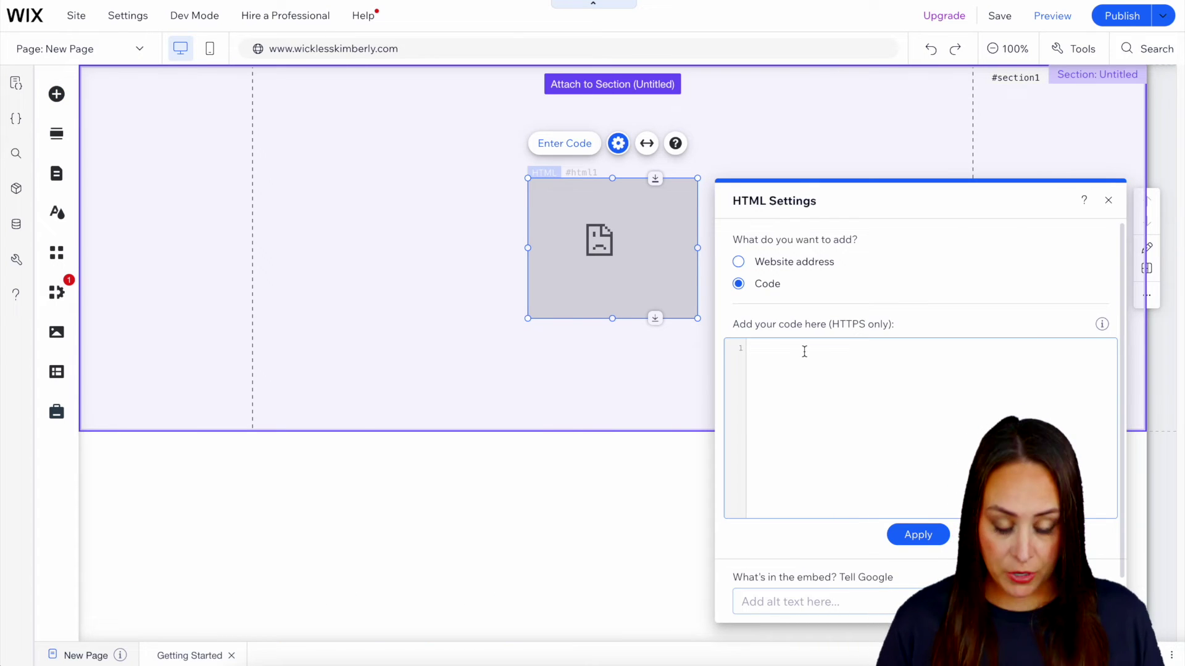
left_click(804, 352)
key("ctrl+v")
left_click(921, 533)
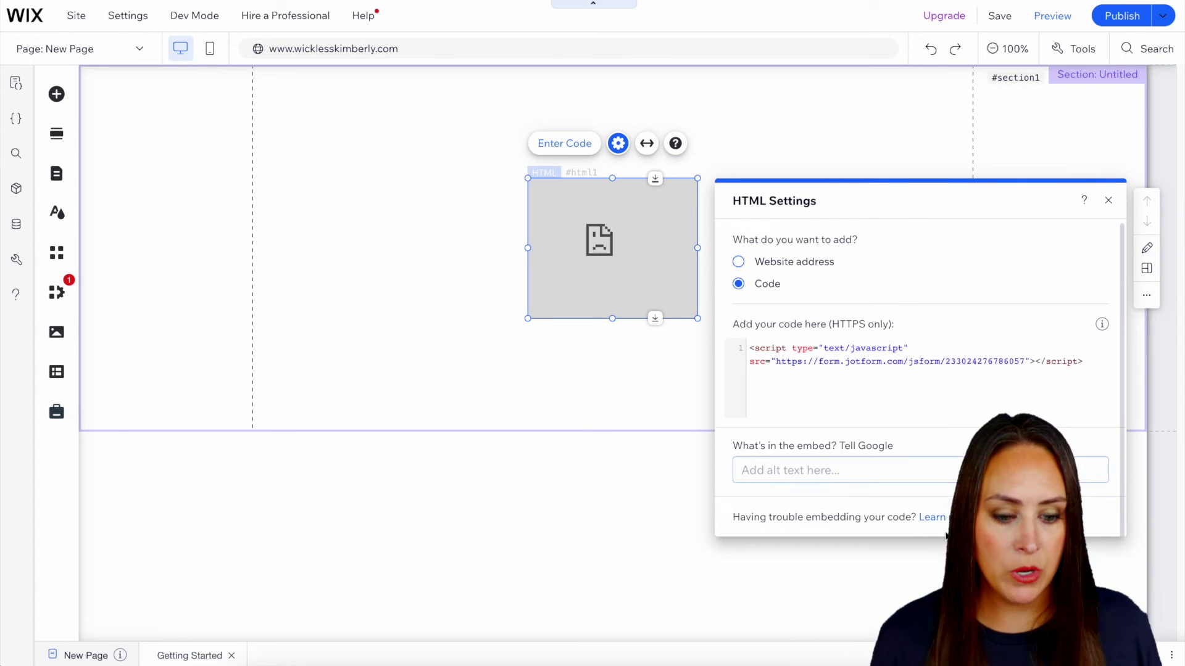
left_click(1109, 201)
- Widen the embed box, move it to the section top, and enlarge box and section to fit the form
left_click_drag(528, 248, 272, 247)
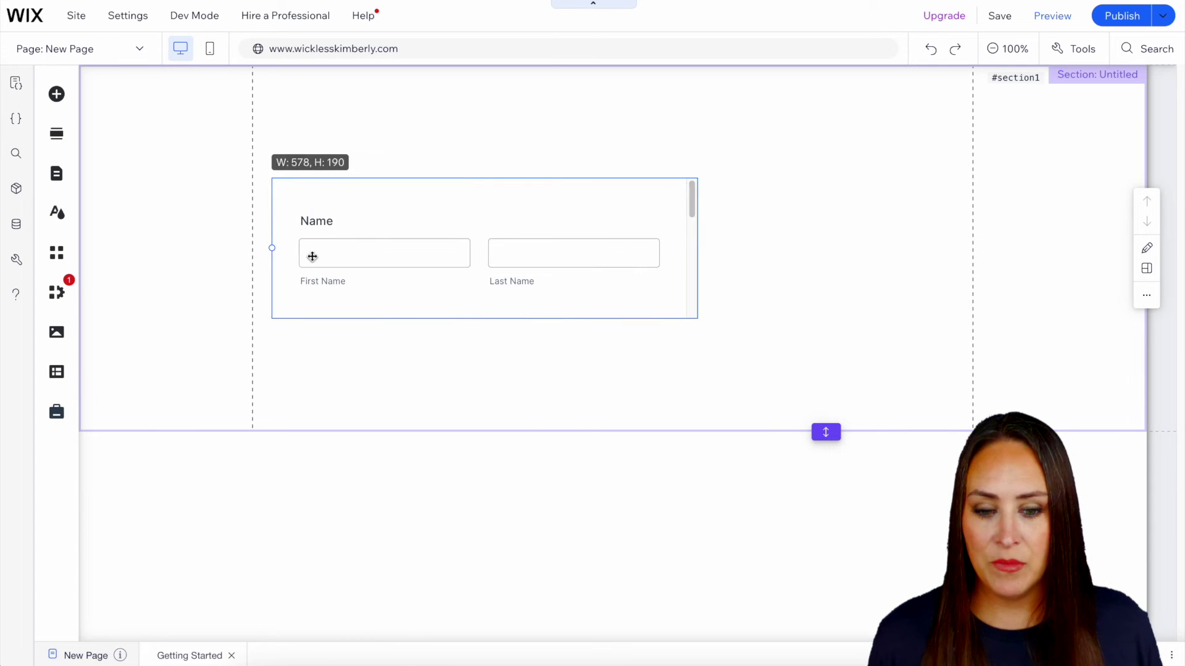
left_click_drag(697, 249, 967, 251)
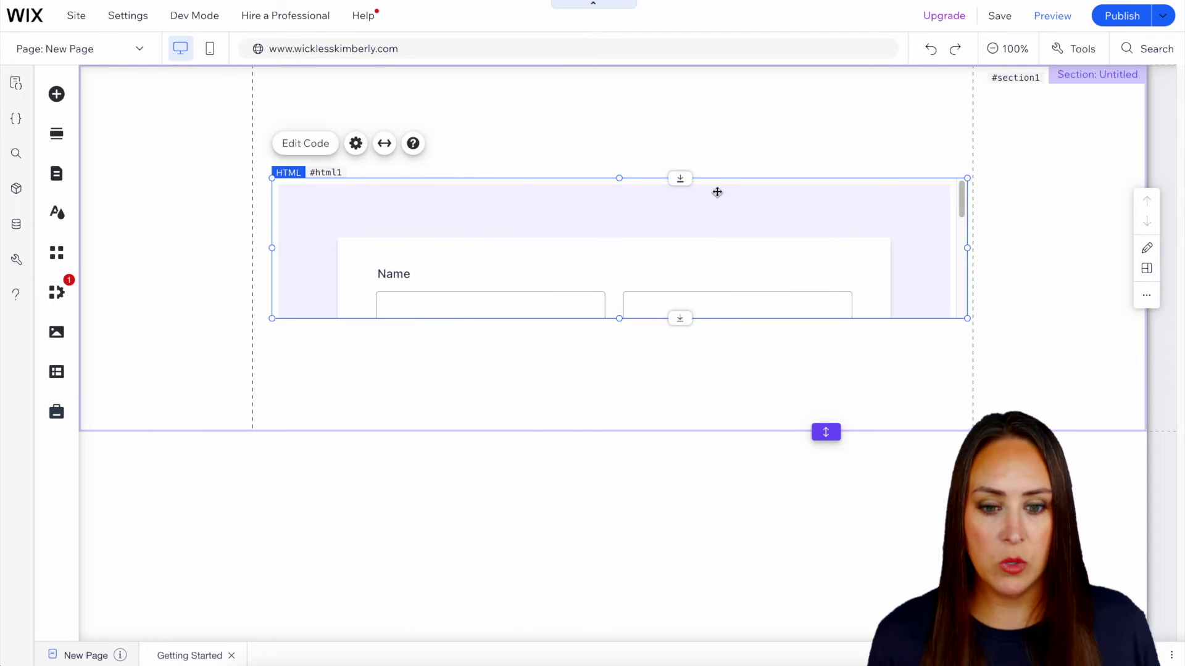
left_click_drag(715, 191, 708, 109)
left_click_drag(611, 228, 605, 414)
left_click_drag(824, 431, 826, 551)
left_click(675, 410)
left_click_drag(609, 415, 627, 596)
left_click(633, 550)
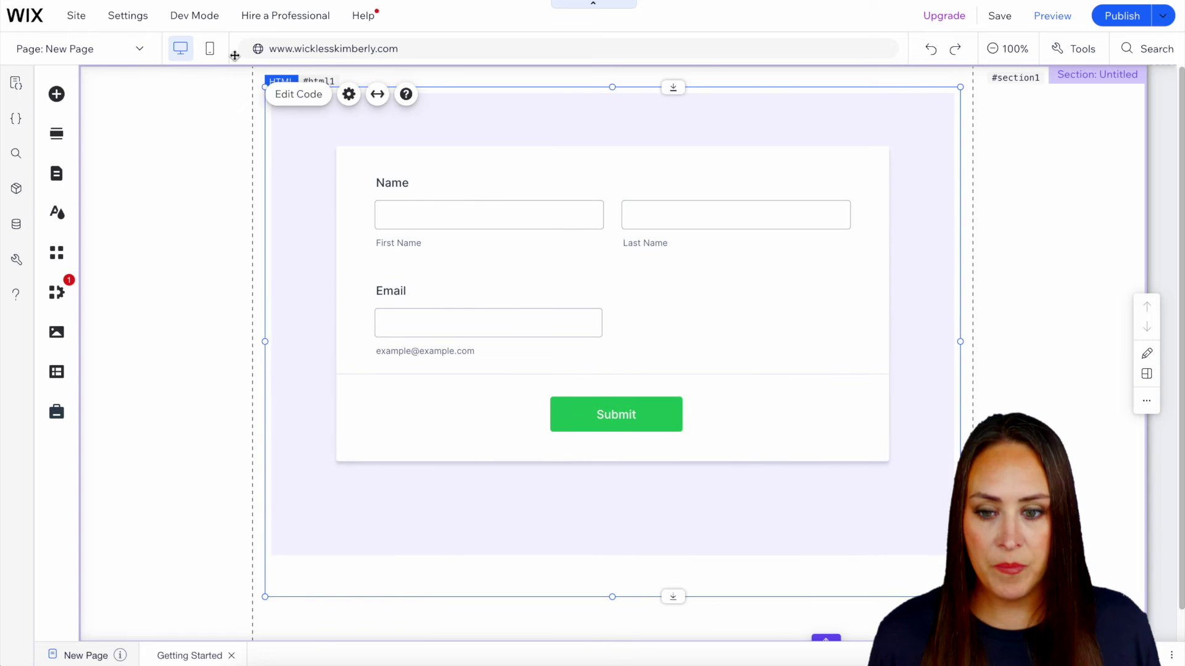
- Lengthen the form box in mobile view so the whole form fits, then return to desktop
left_click(210, 51)
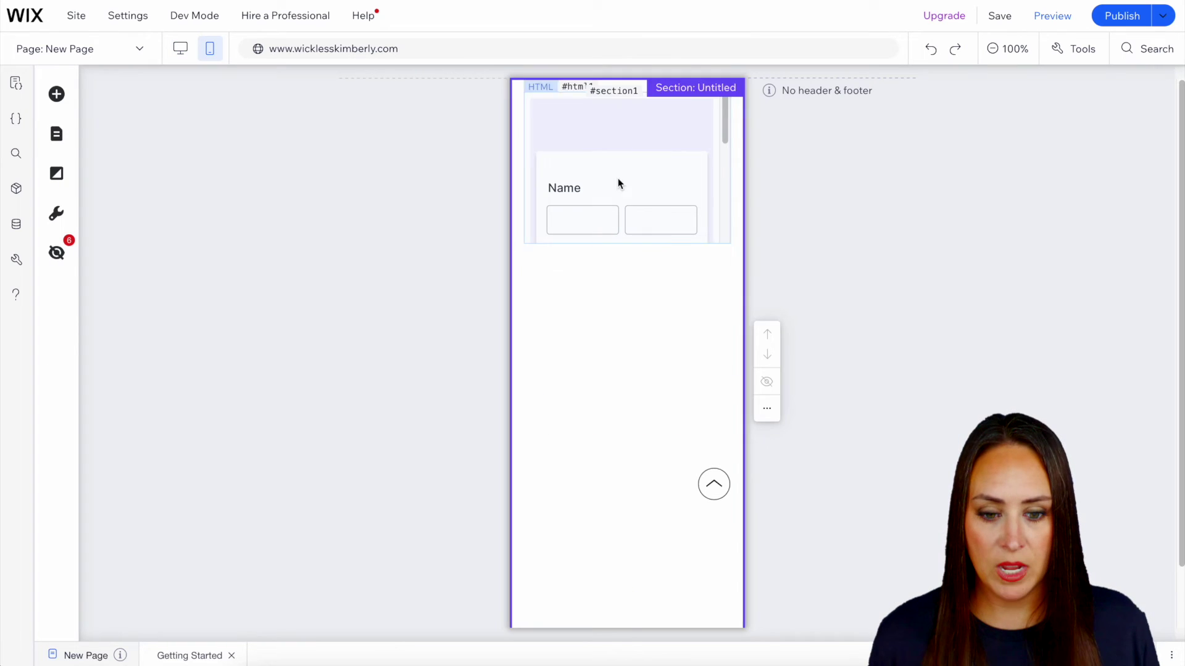
left_click_drag(626, 243, 611, 571)
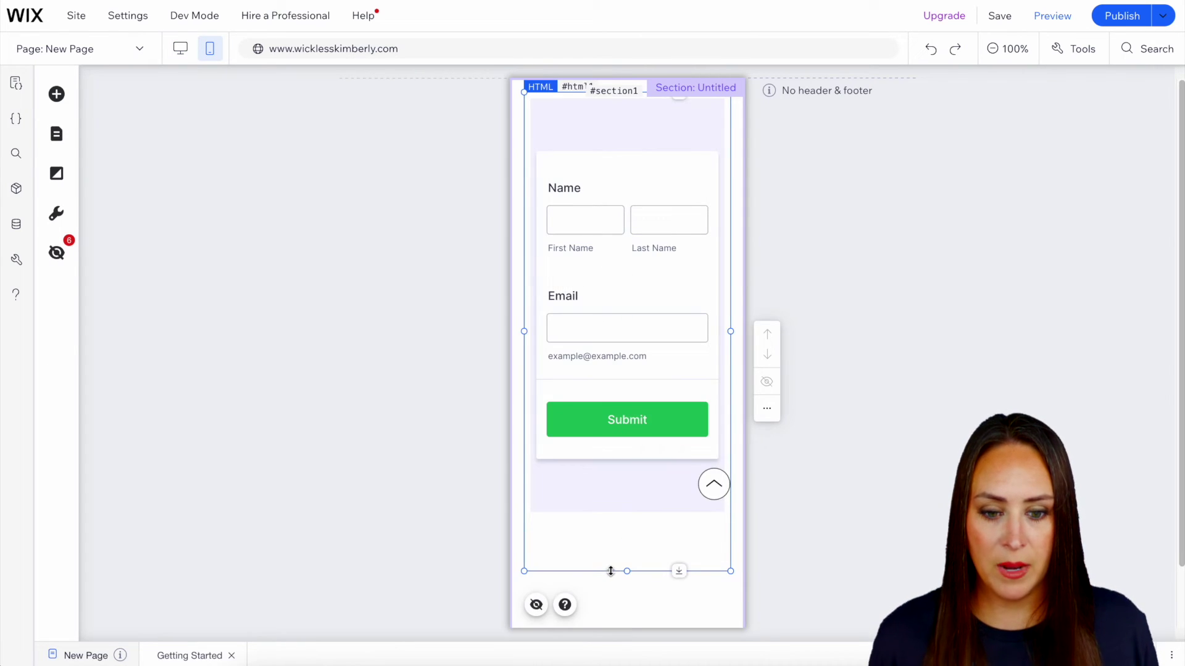
left_click(180, 50)
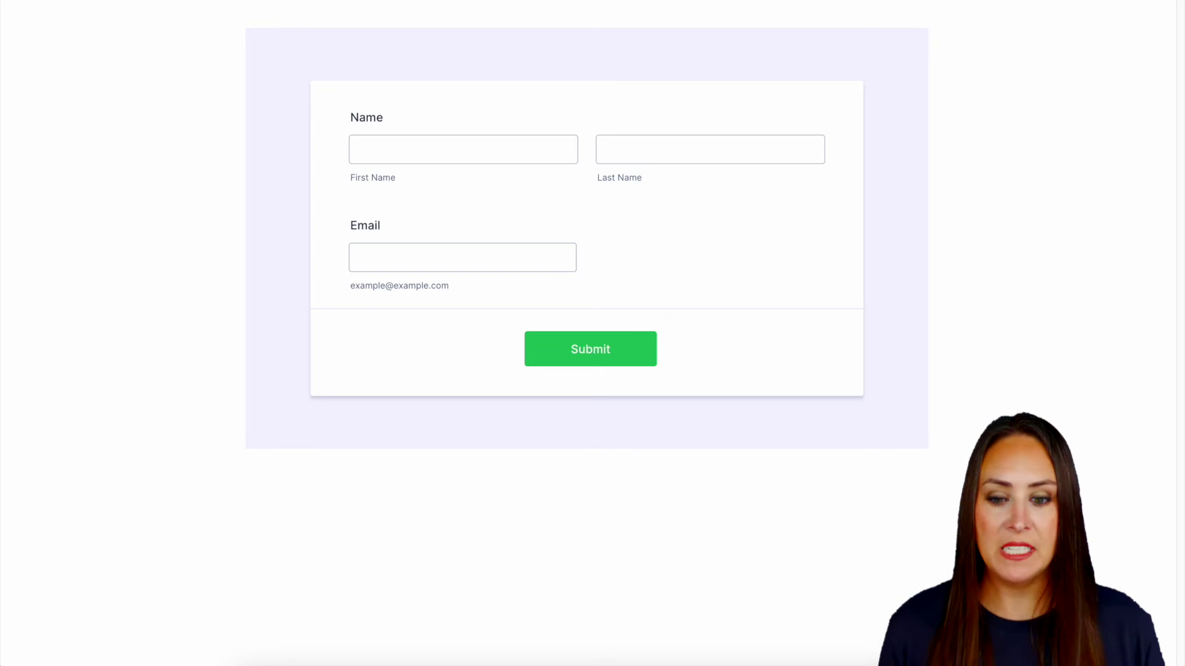
- Submit a test entry with a first name, last name and email on the live form
left_click(387, 151)
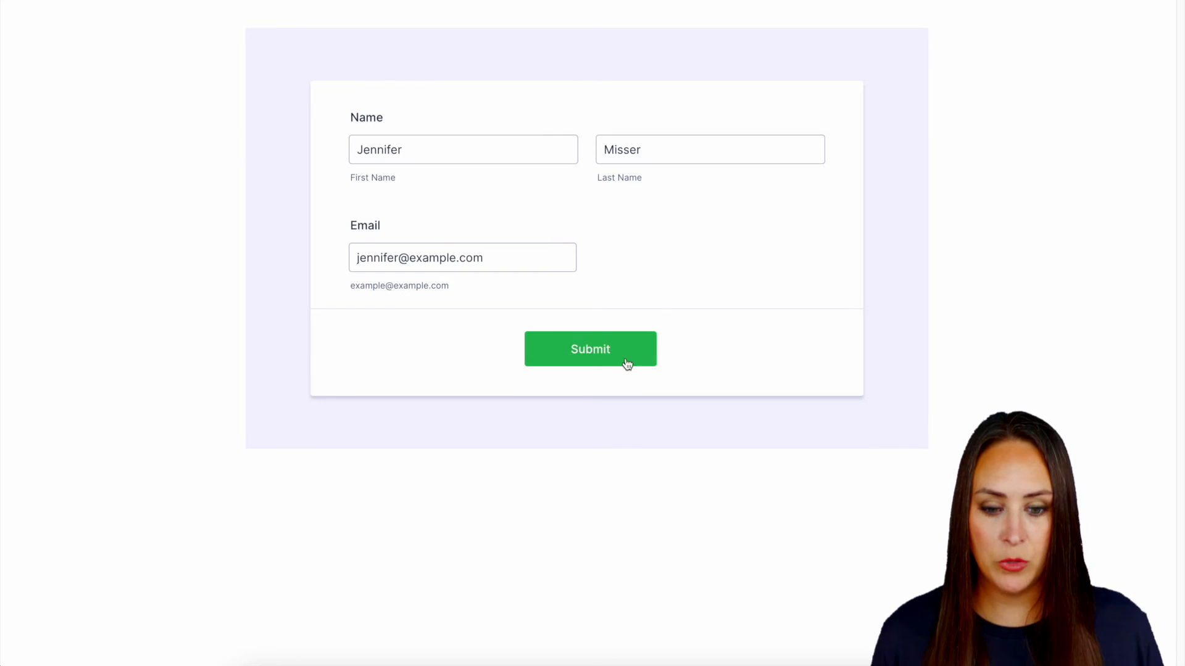
left_click(624, 363)
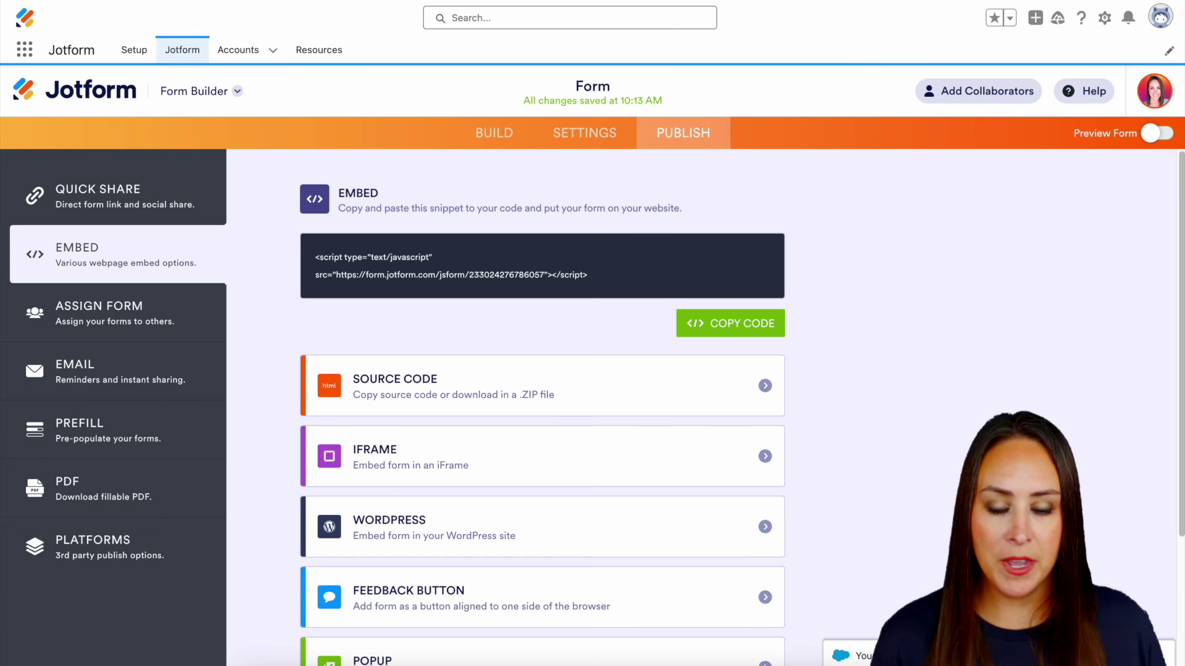
- Open the form's Tables view showing the Oct 30, 2023 test submission
left_click(203, 92)
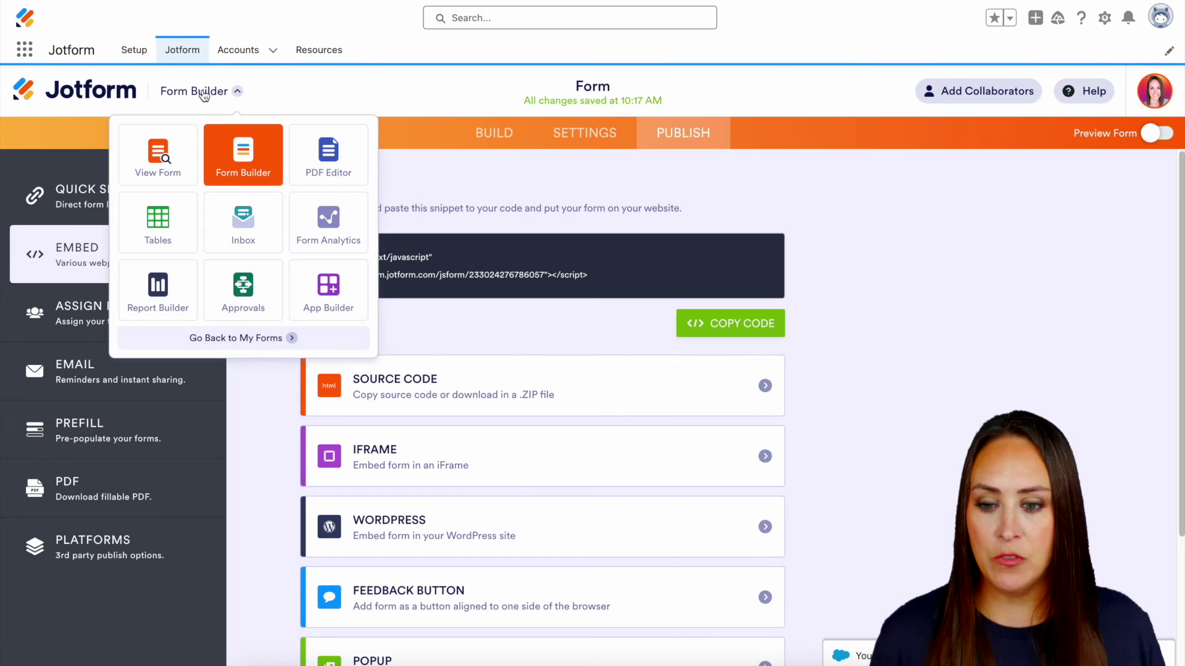
left_click(158, 232)
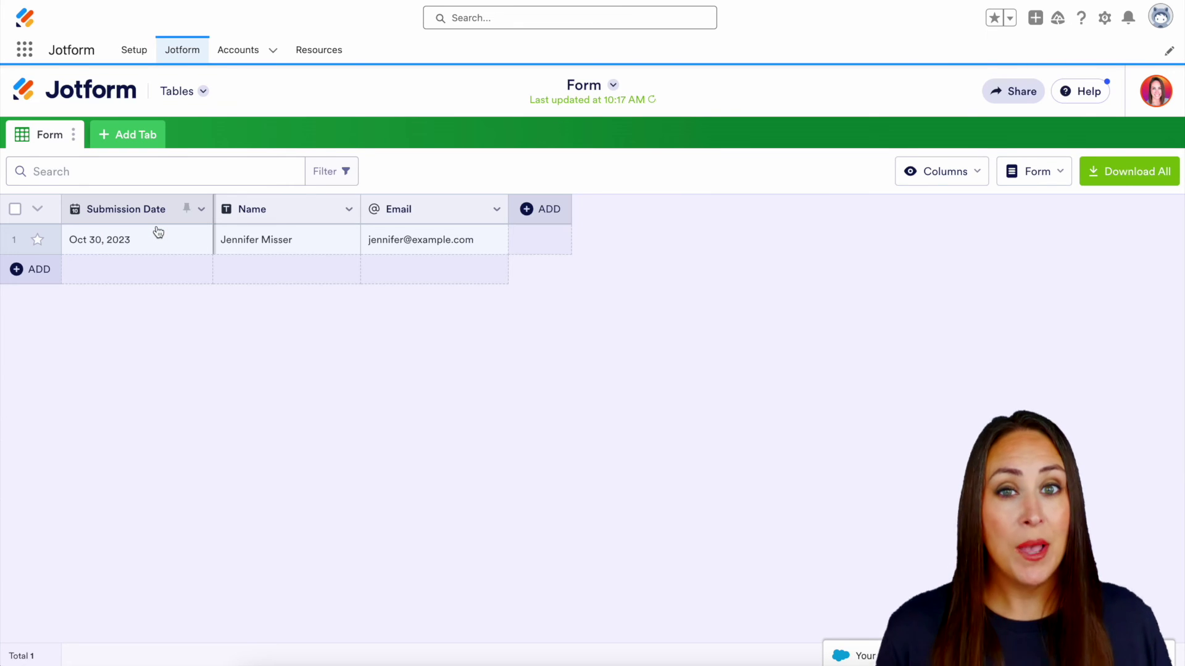
mouse_move(161, 232)
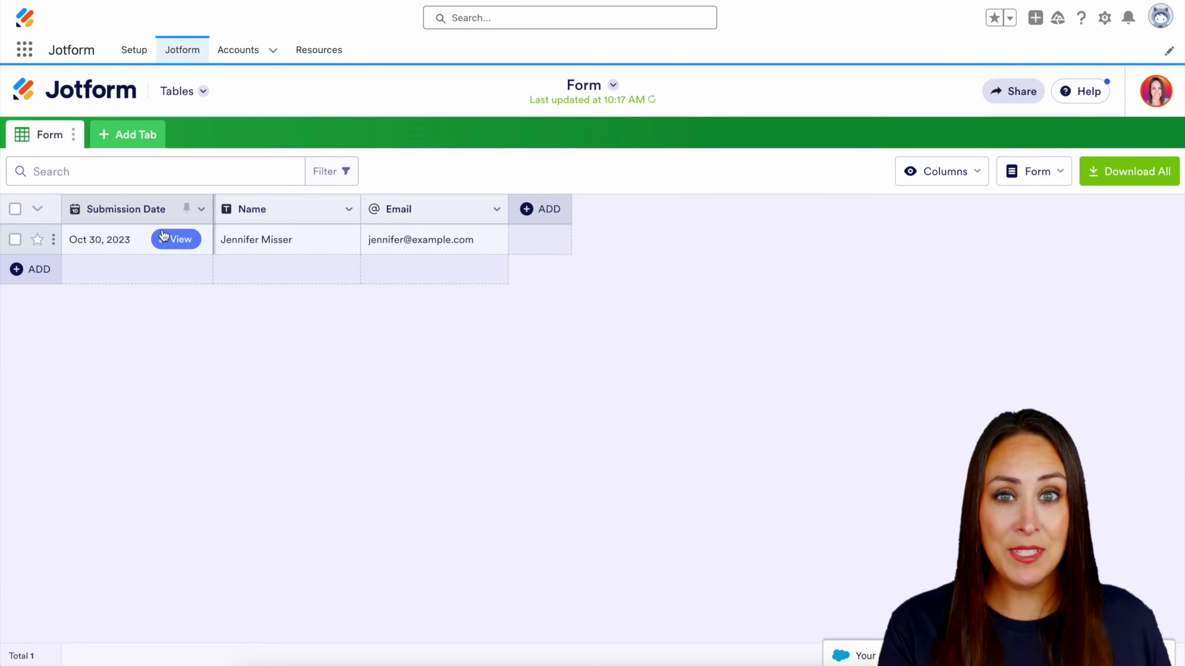
- Open the newest account from the Salesforce Accounts list
left_click(244, 53)
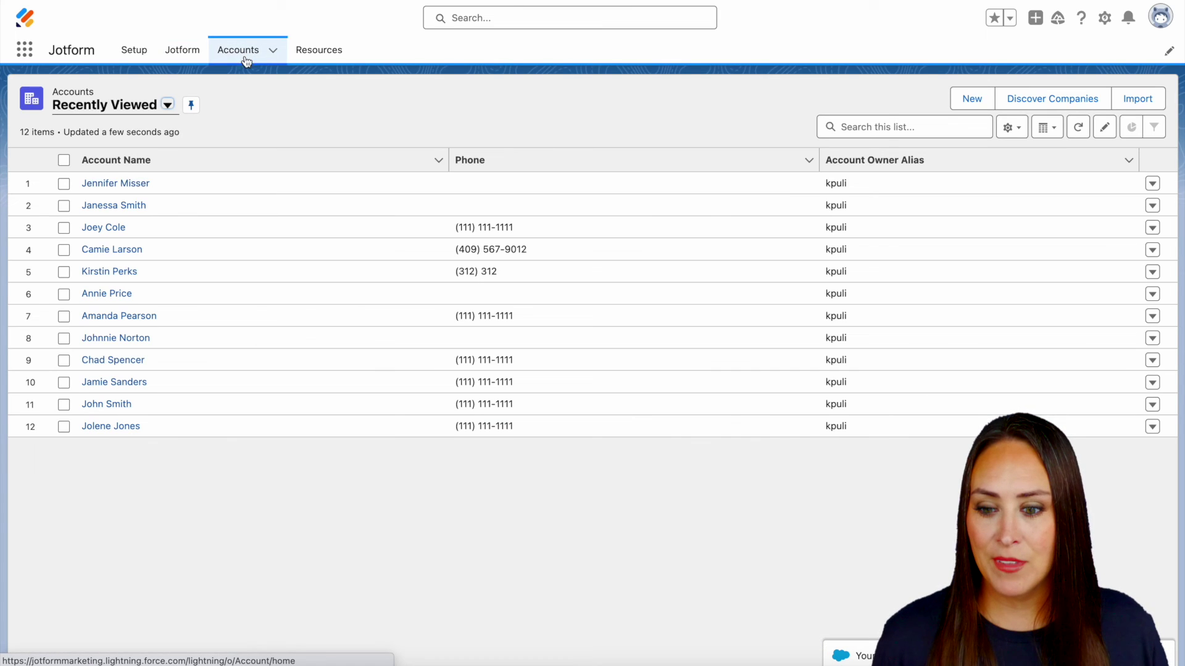
left_click(132, 185)
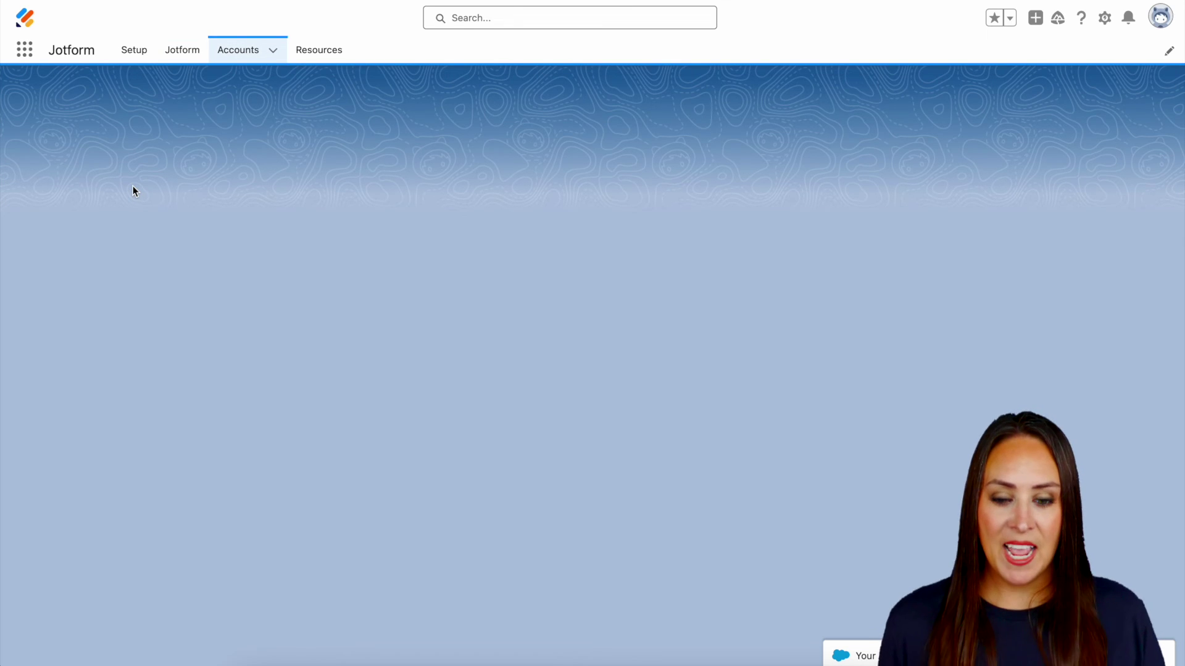